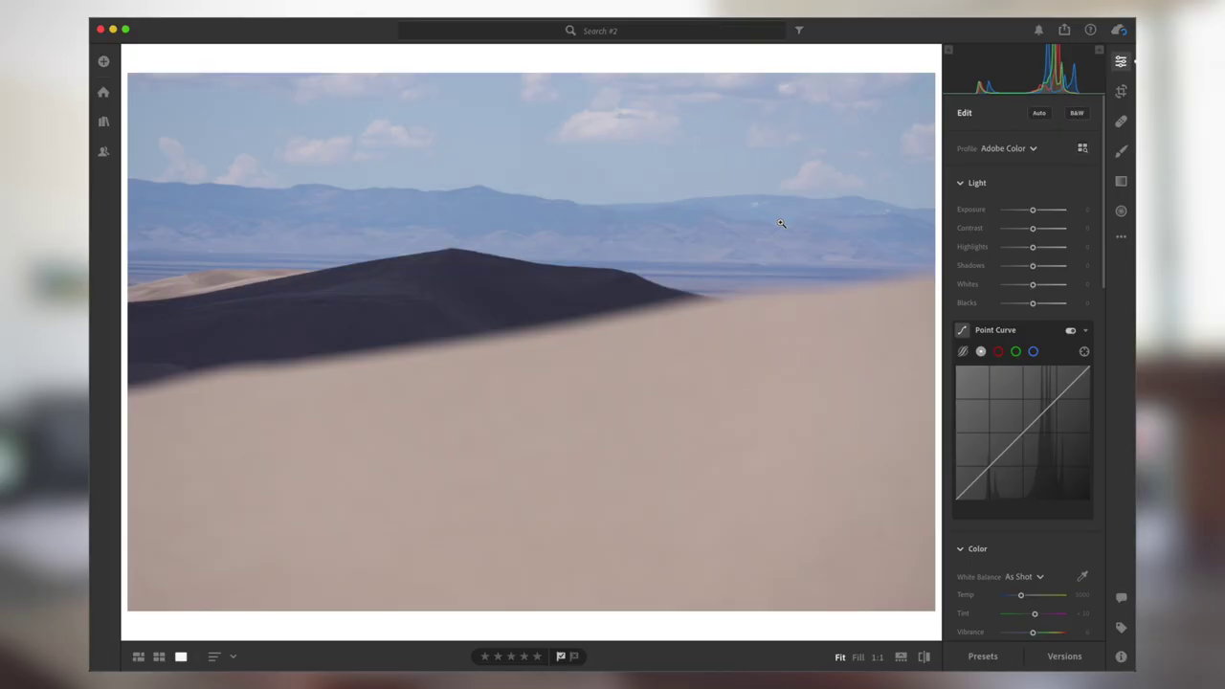
Step: Straighten the photo to -1.09 and crop it to a 1 x 1 square framing the dune and mountains
key(c)
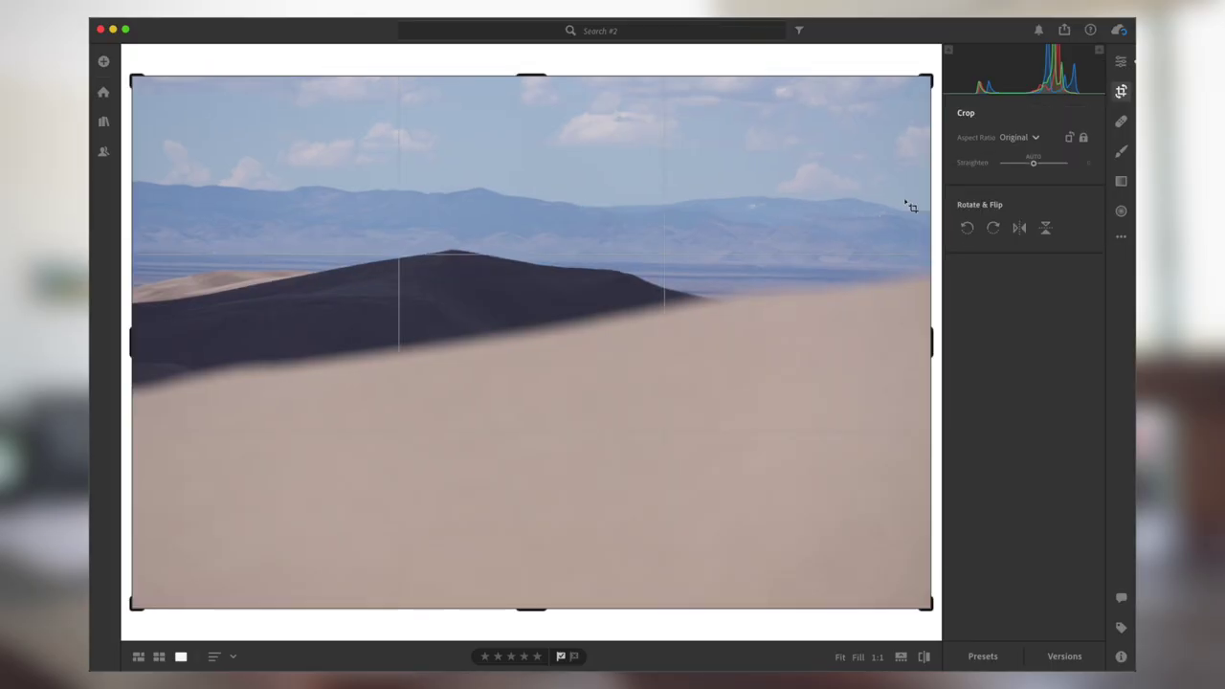
drag(1032, 167, 1033, 166)
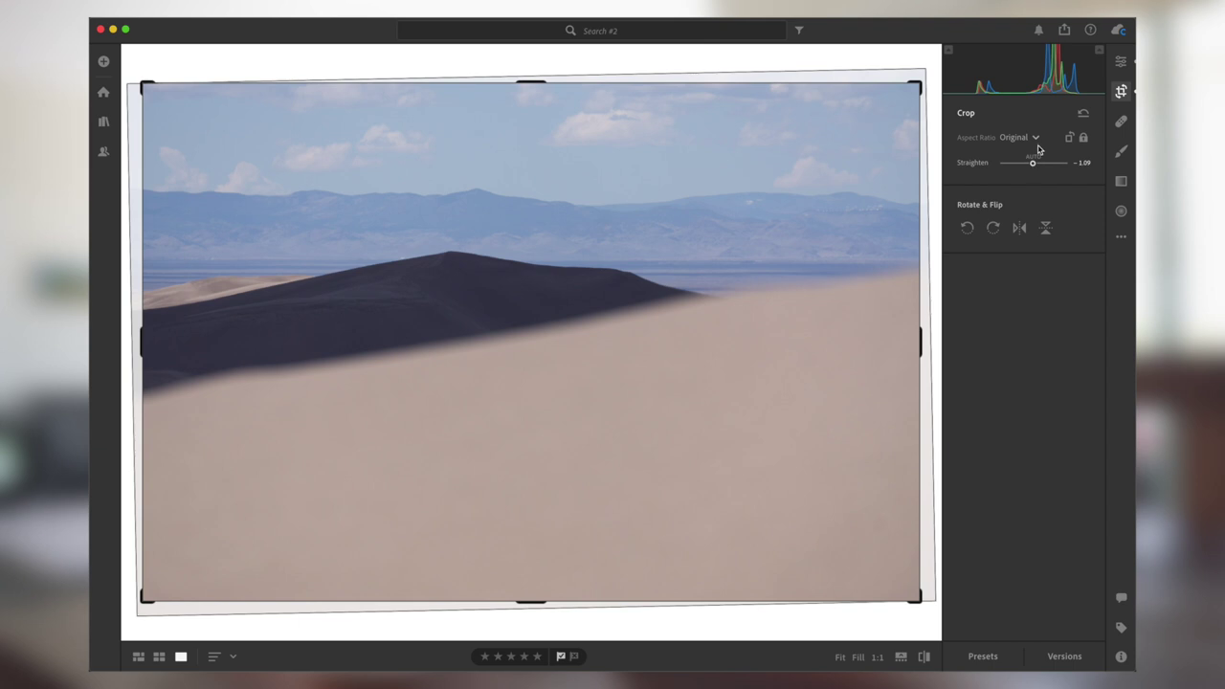
click(1038, 143)
click(1017, 214)
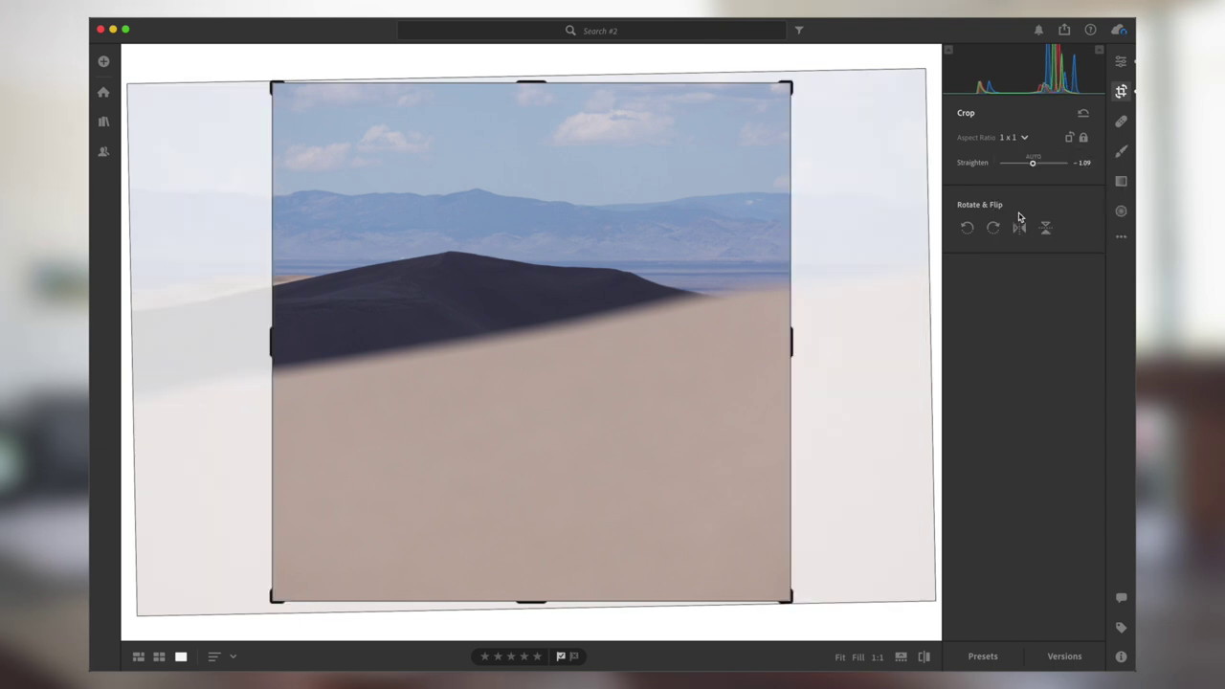
drag(635, 293, 634, 293)
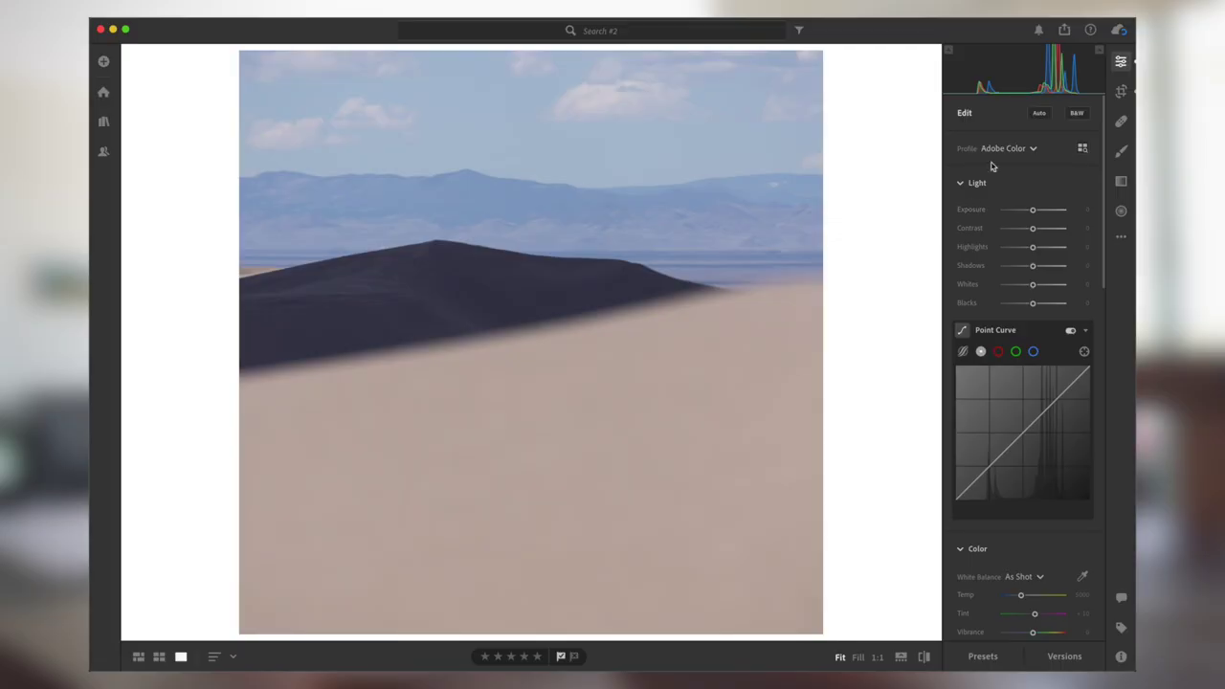
Step: Apply the Adobe Monochrome profile and raise Contrast to +82
click(1018, 148)
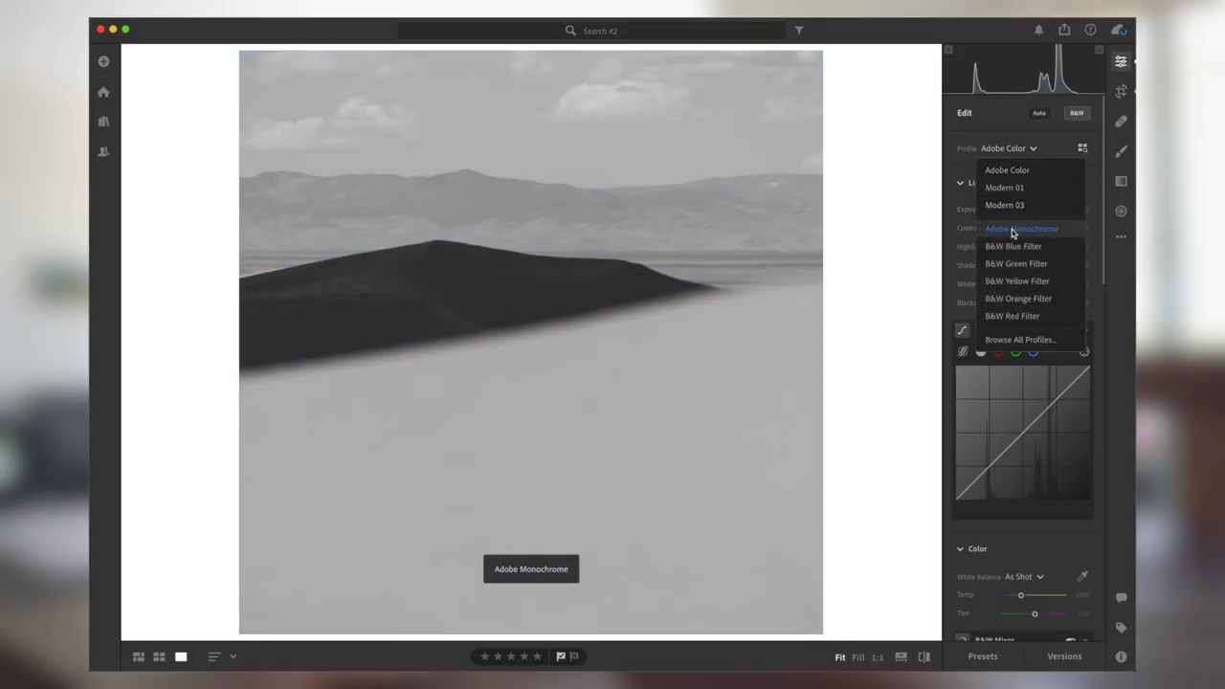
click(1016, 230)
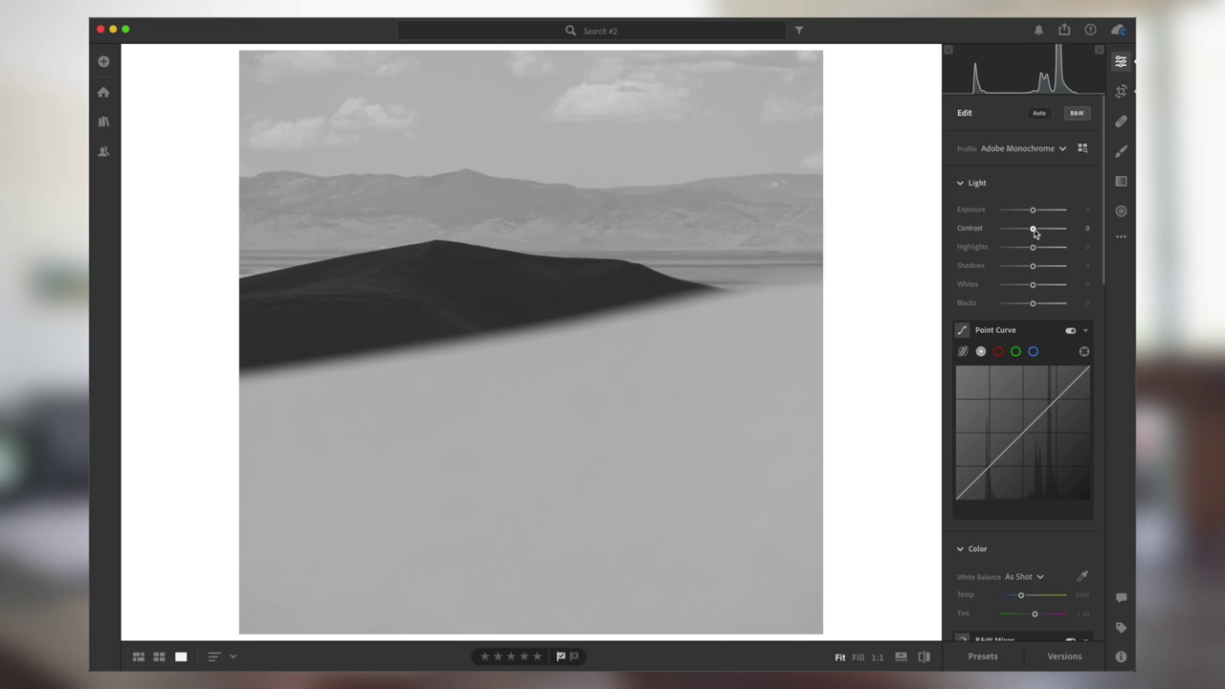
drag(1033, 230, 1056, 230)
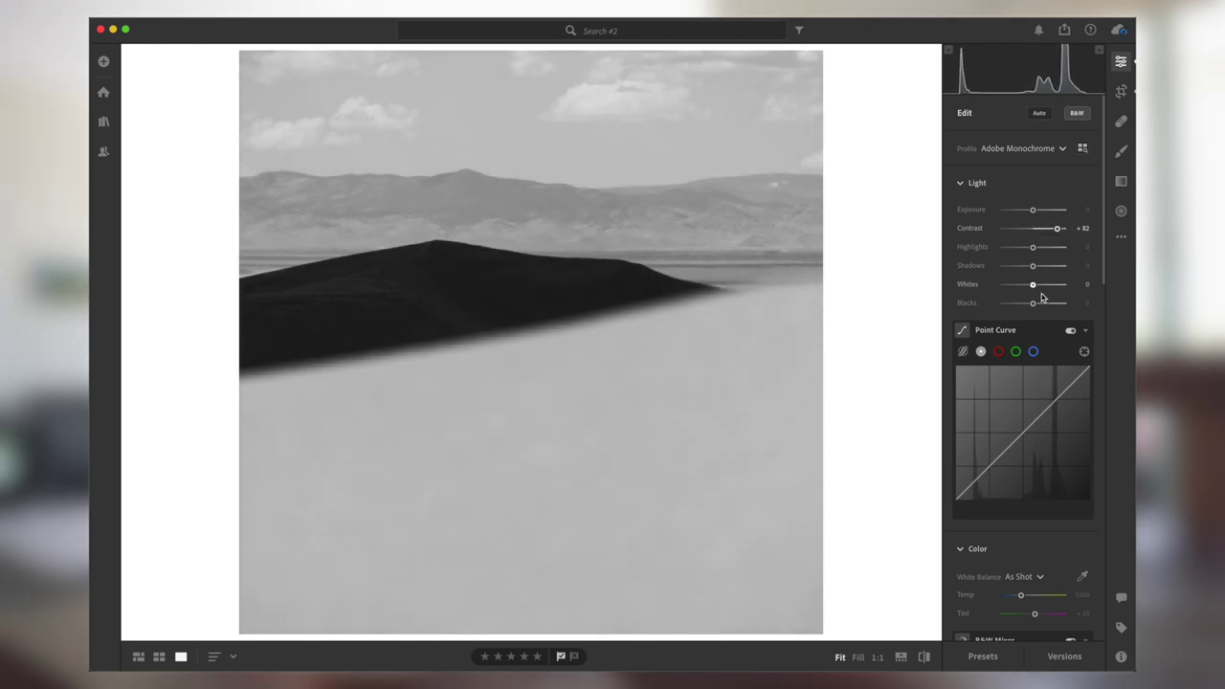
Step: Set Blacks to -66, Whites to +41 and Exposure to +0.69
drag(1032, 304, 1016, 303)
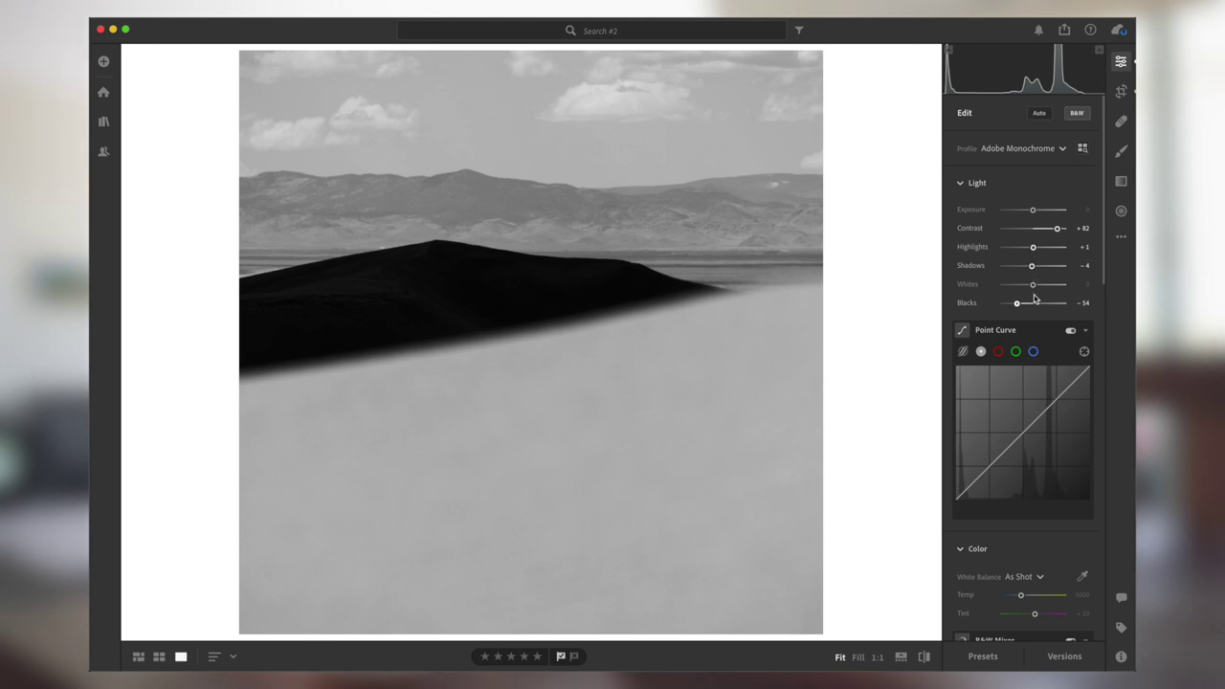
drag(1034, 285, 1014, 304)
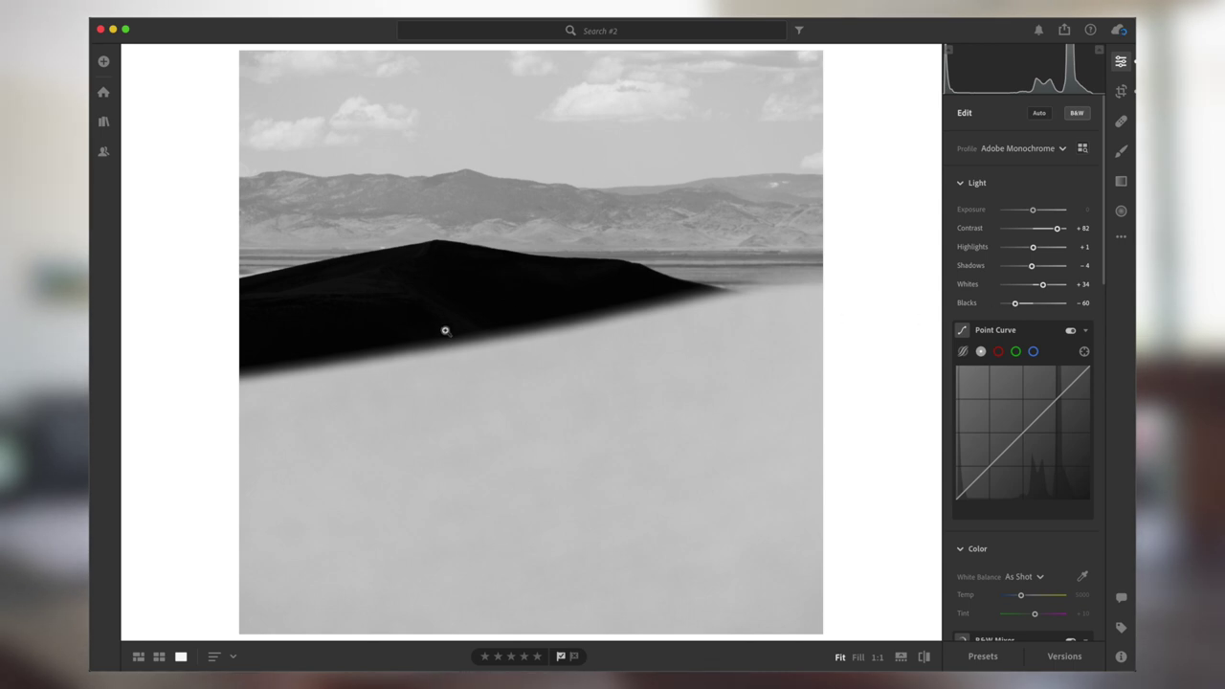
drag(1015, 304, 1045, 286)
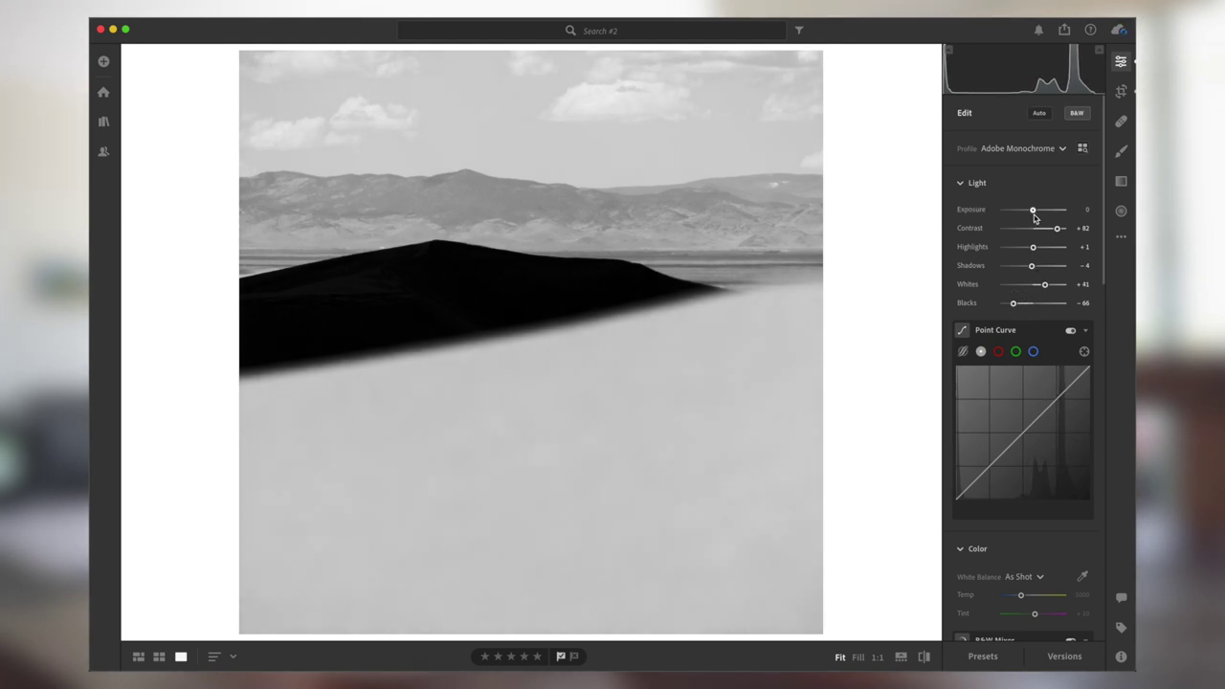
drag(1034, 212, 1034, 209)
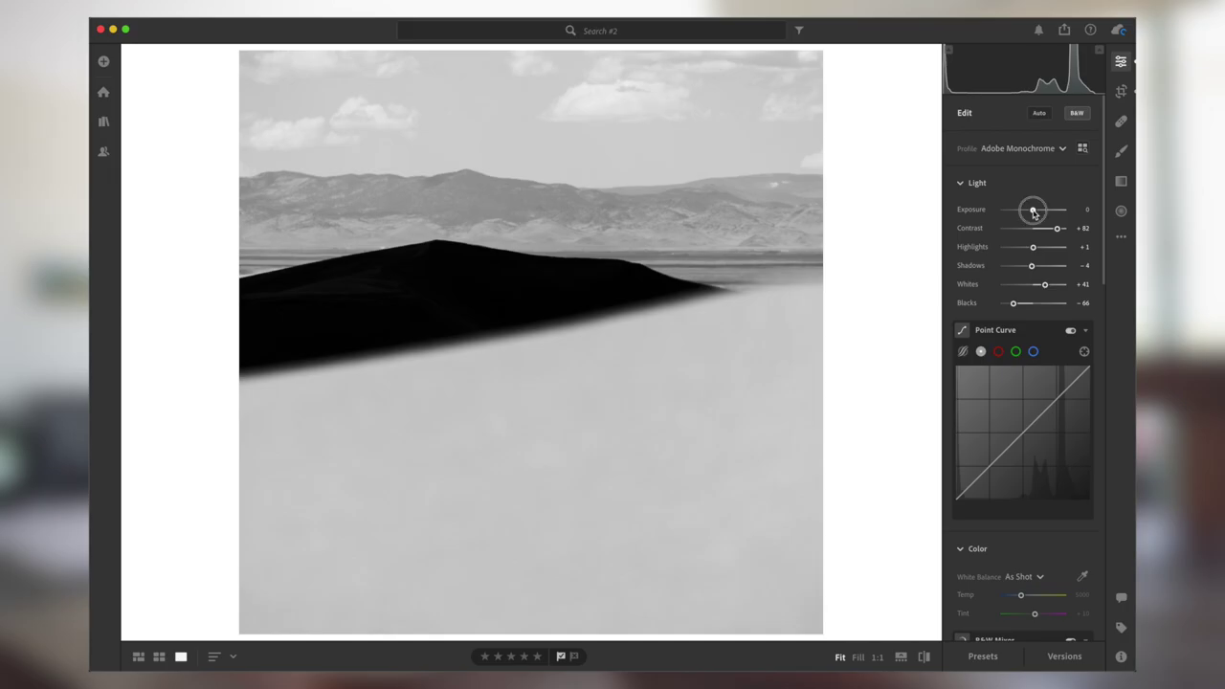
drag(1030, 208, 1037, 212)
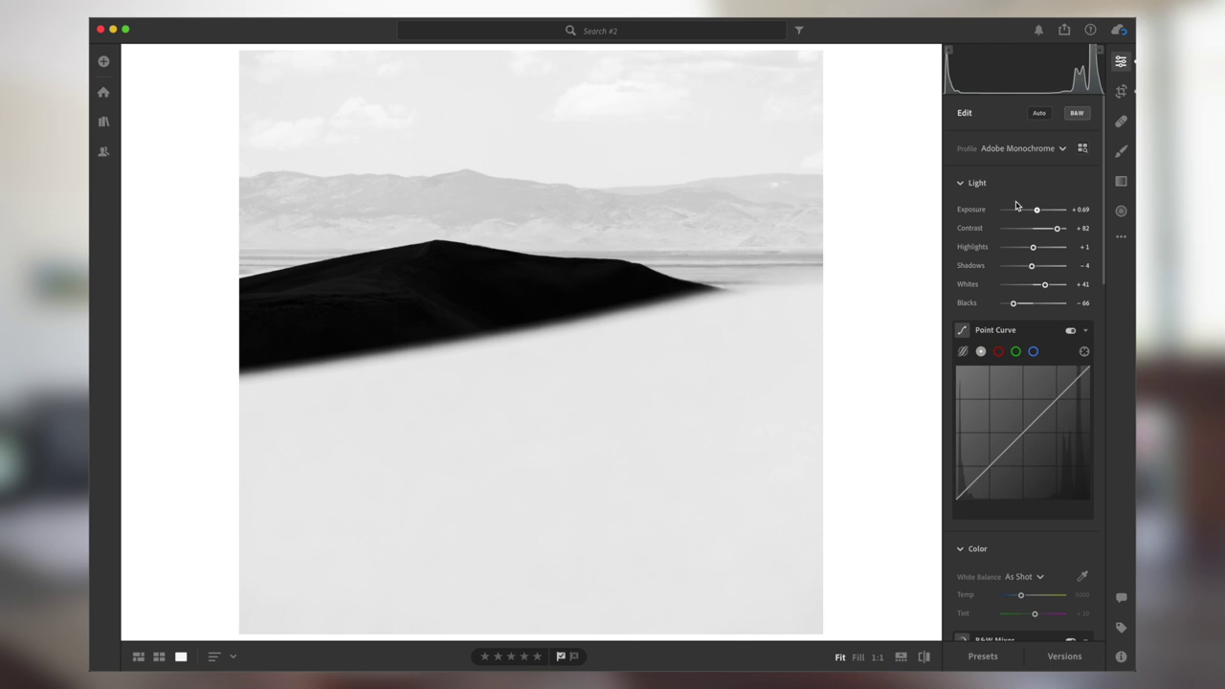
Step: Bow the Point Curve upward to lift darks and midtones, keeping the white point at full white
scroll(997, 313, down, 3)
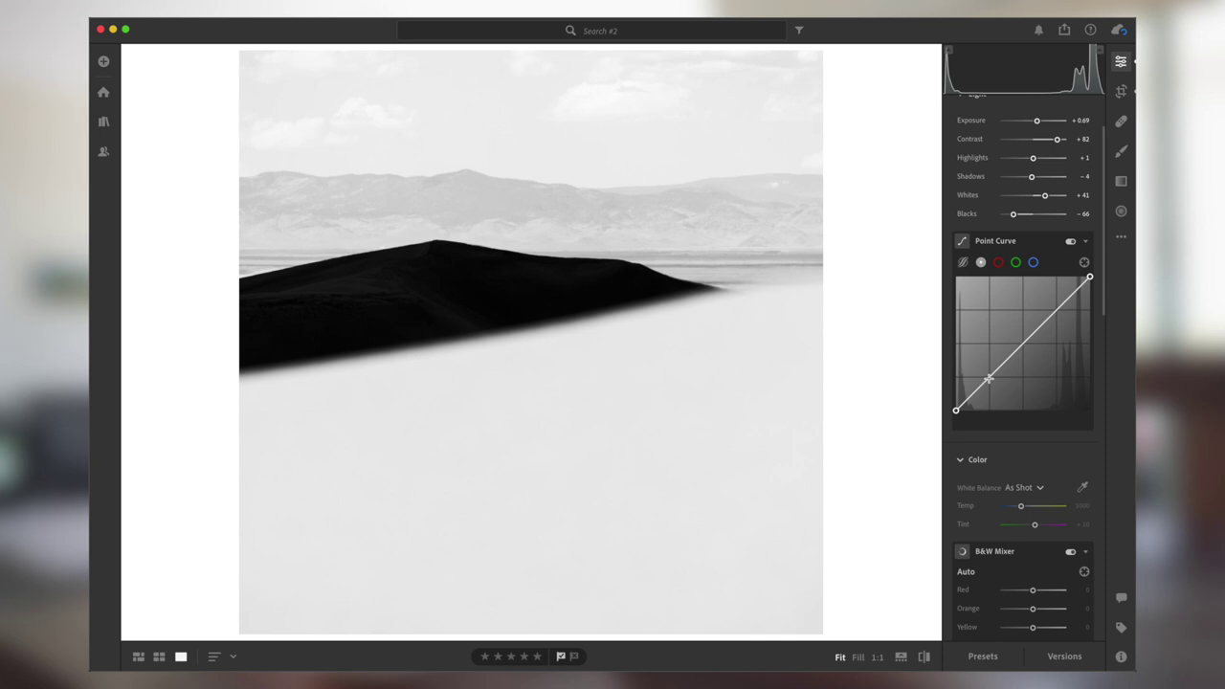
drag(990, 382, 955, 406)
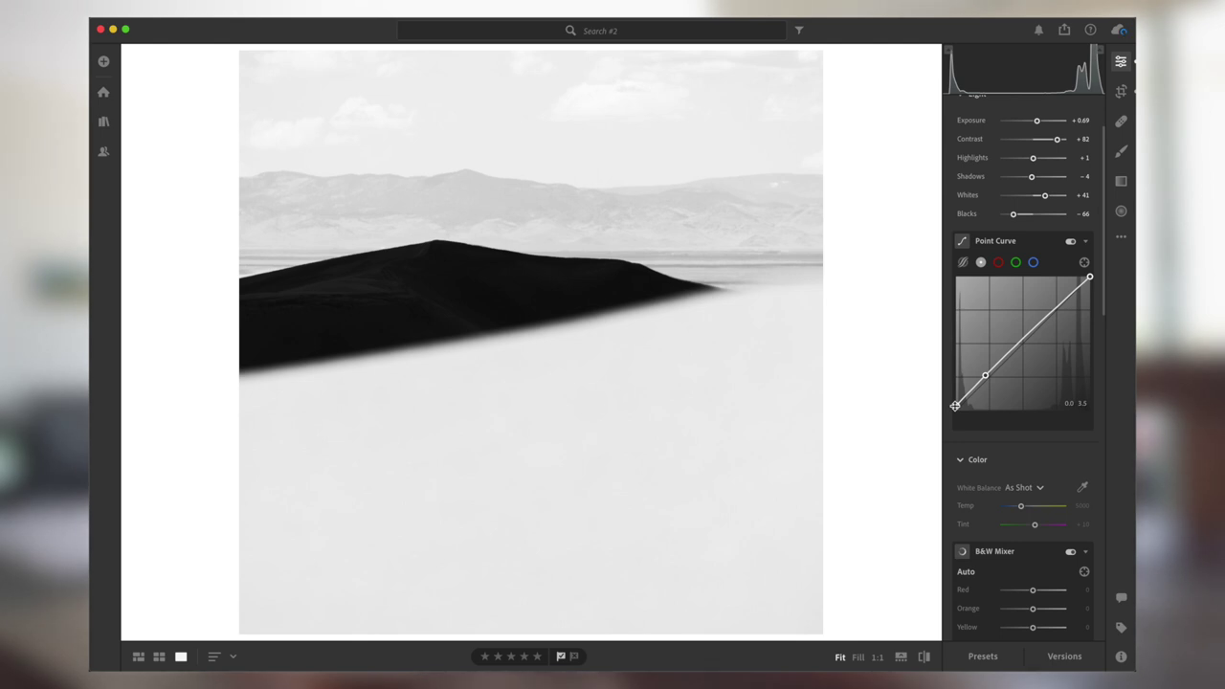
click(984, 376)
click(954, 405)
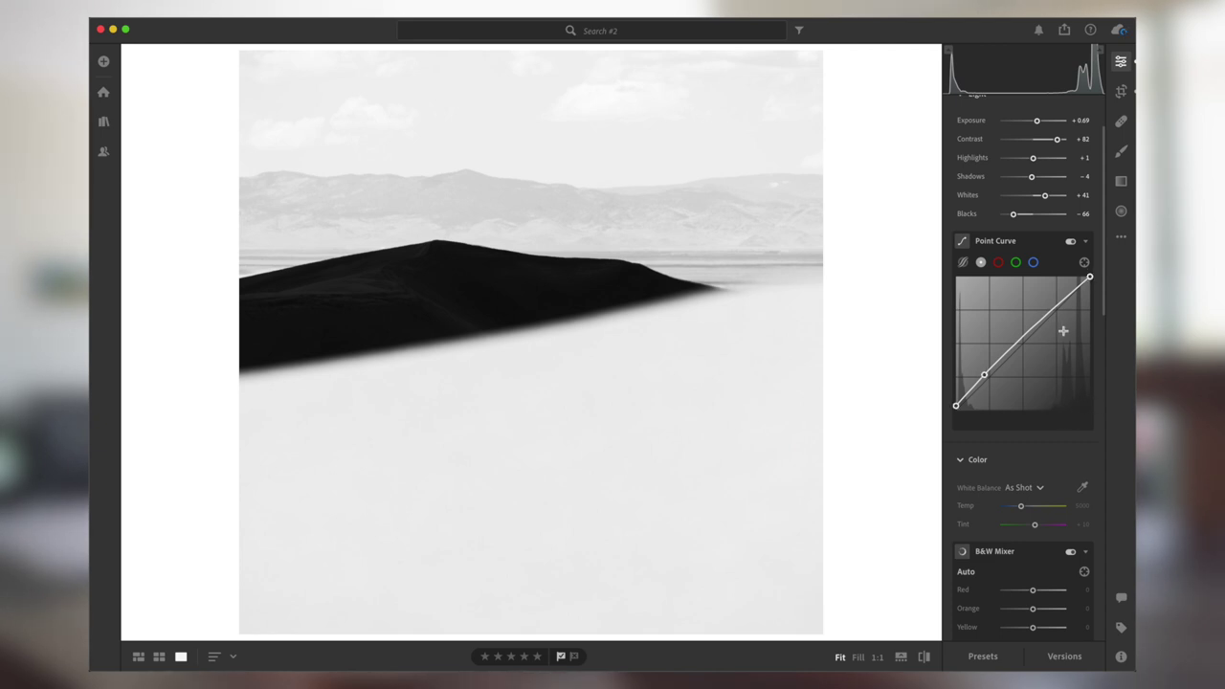
drag(1027, 337, 1029, 340)
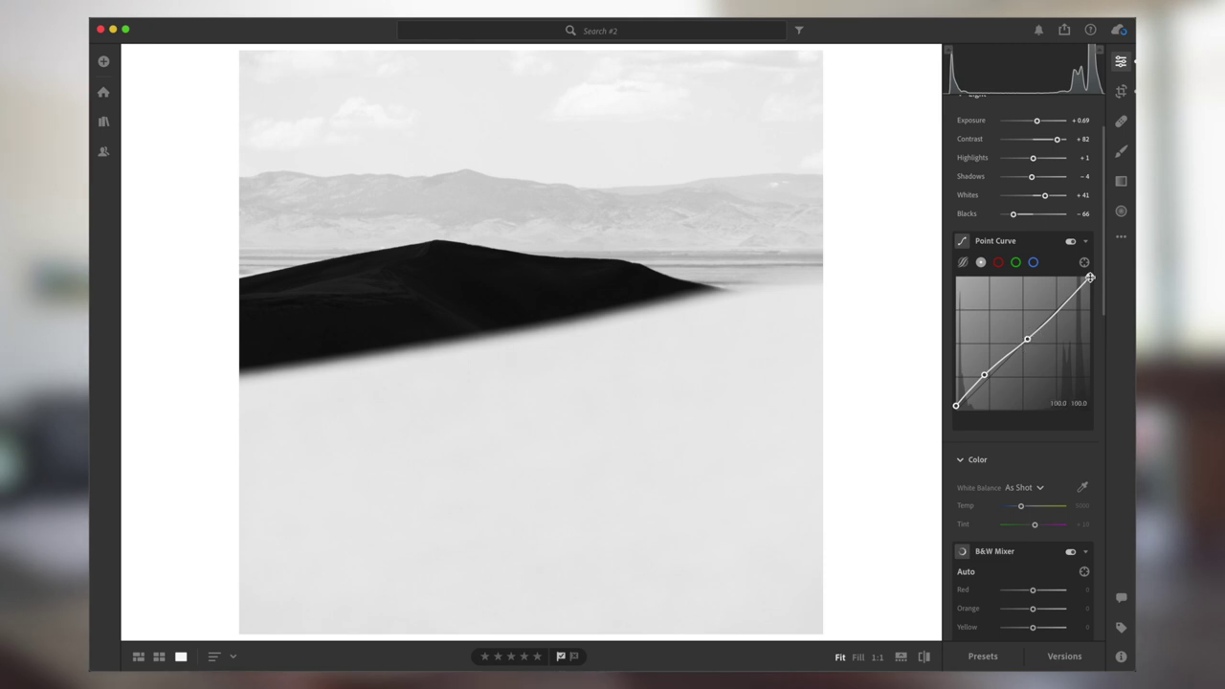
drag(1090, 279, 1090, 286)
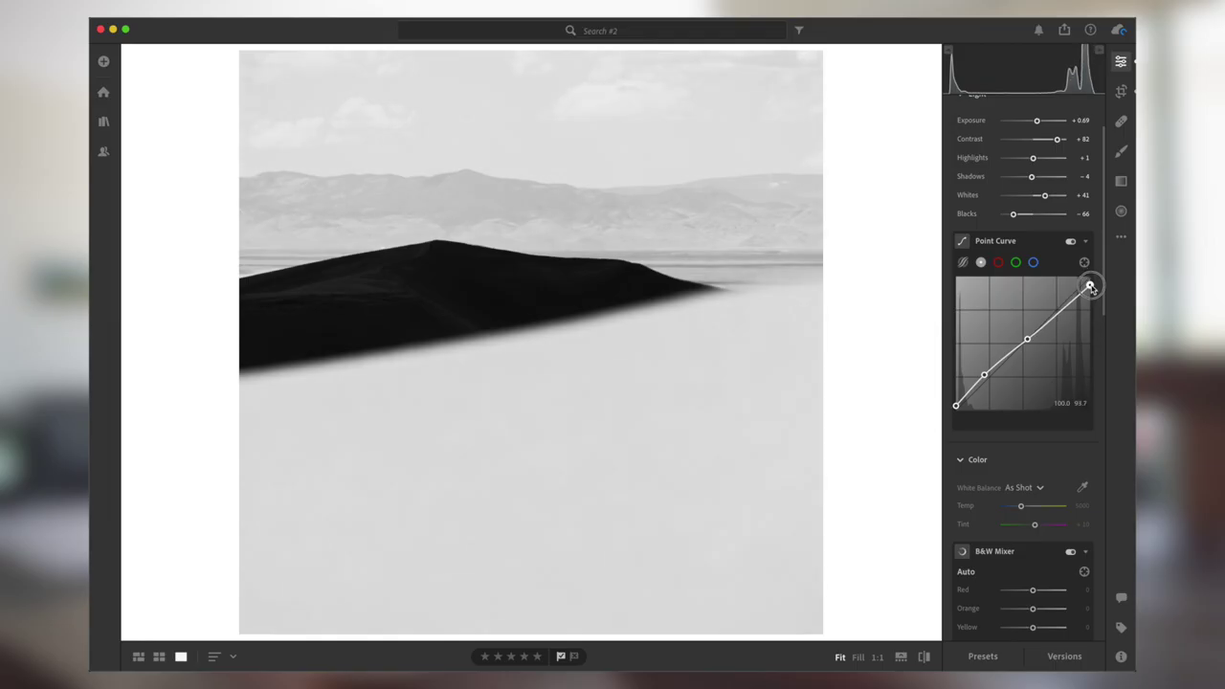
drag(1090, 286, 1090, 289)
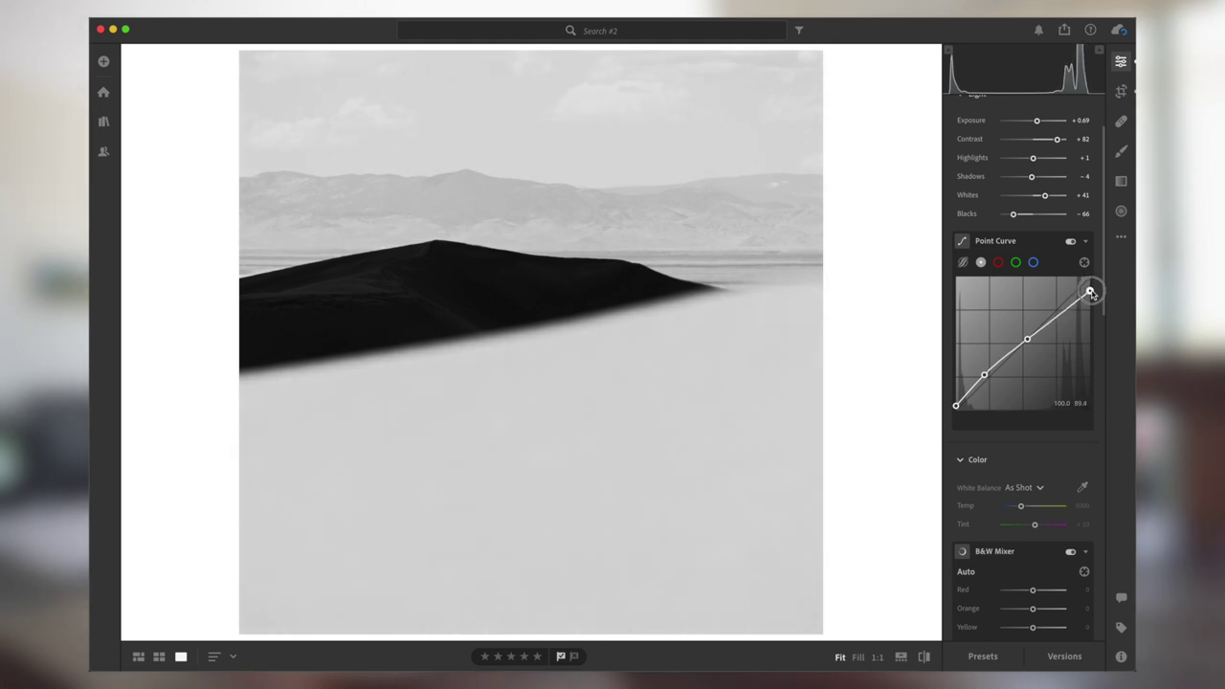
mouse_move(1091, 293)
mouse_down()
mouse_move(1094, 270)
mouse_move(1092, 290)
mouse_up()
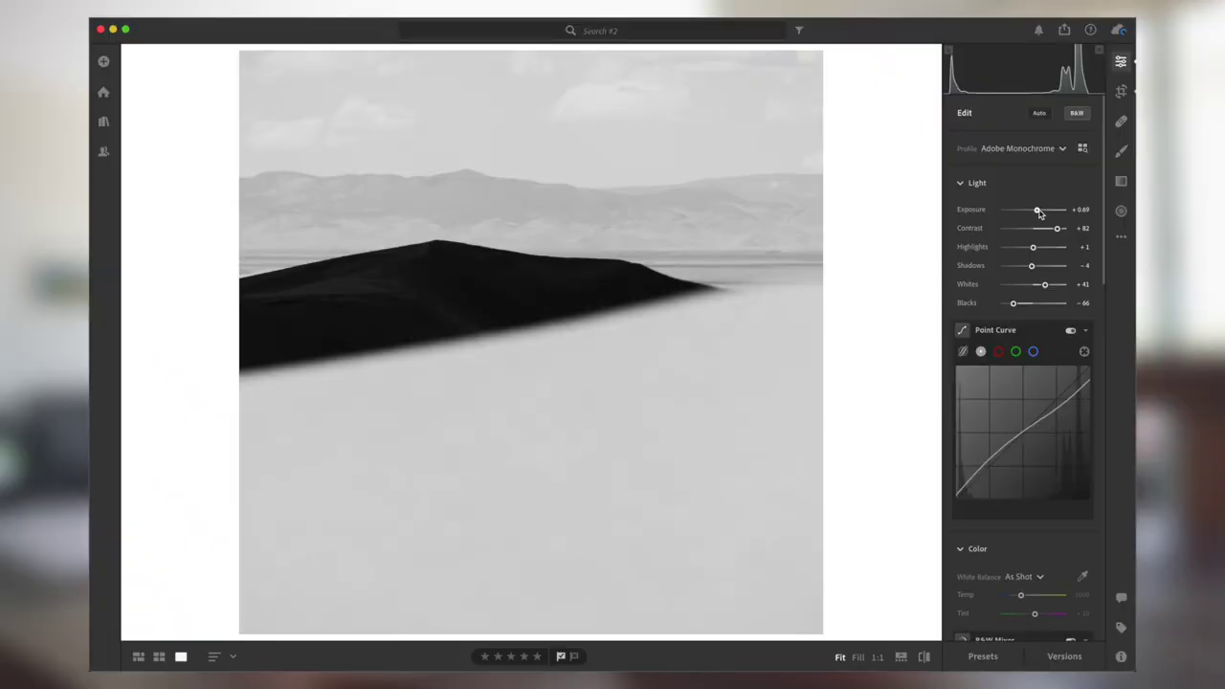
Step: Raise Whites to +62, then bring Exposure down from +2.64 to about +1.1
drag(1046, 285, 1051, 285)
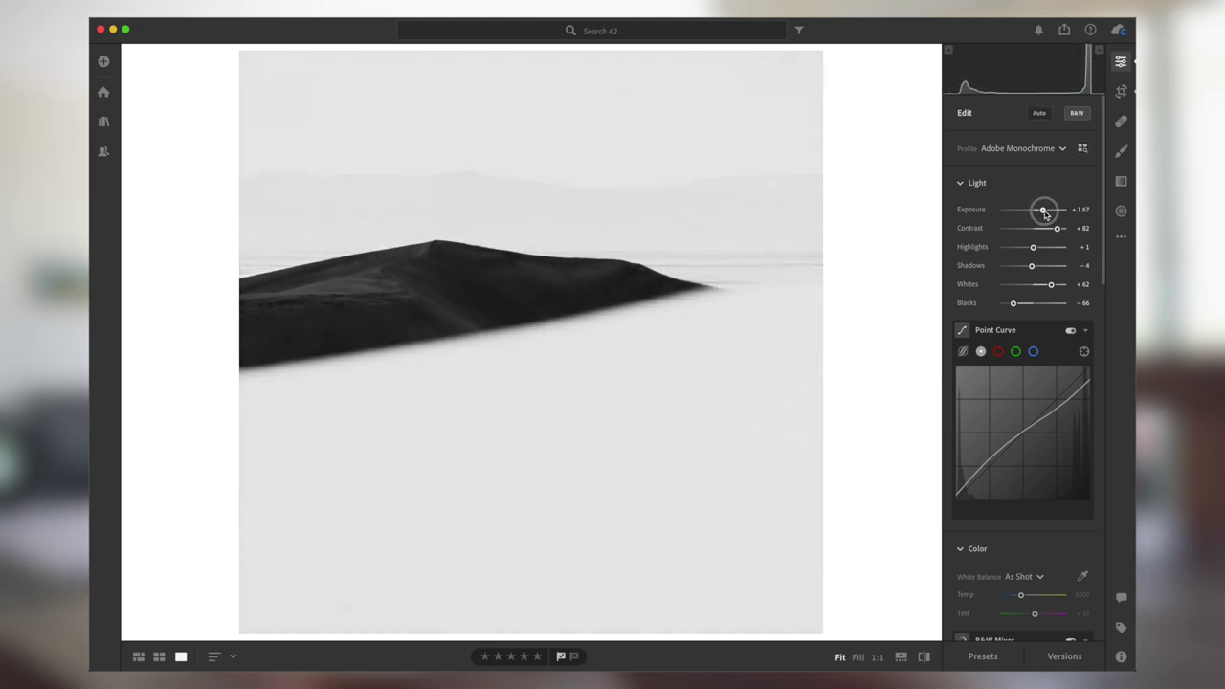
drag(1044, 211, 1042, 212)
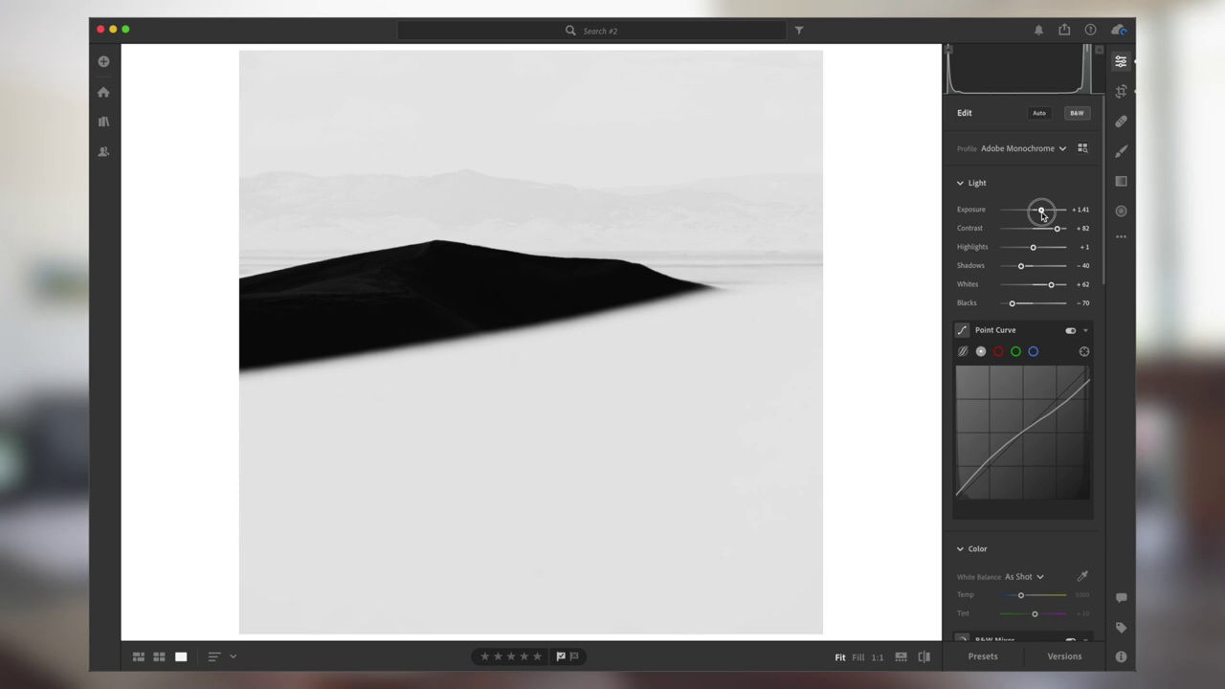
drag(1042, 214, 1040, 214)
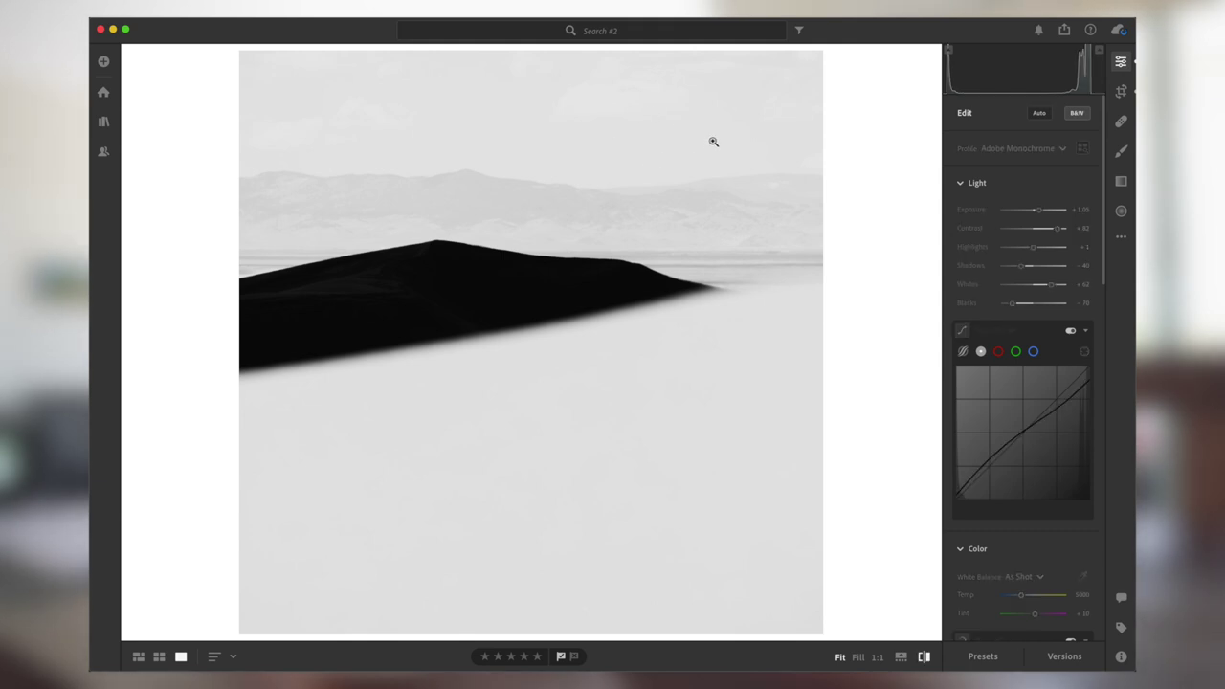
Step: Compare against the original and ease Shadows up to -33
key(backslash)
key(backslash)
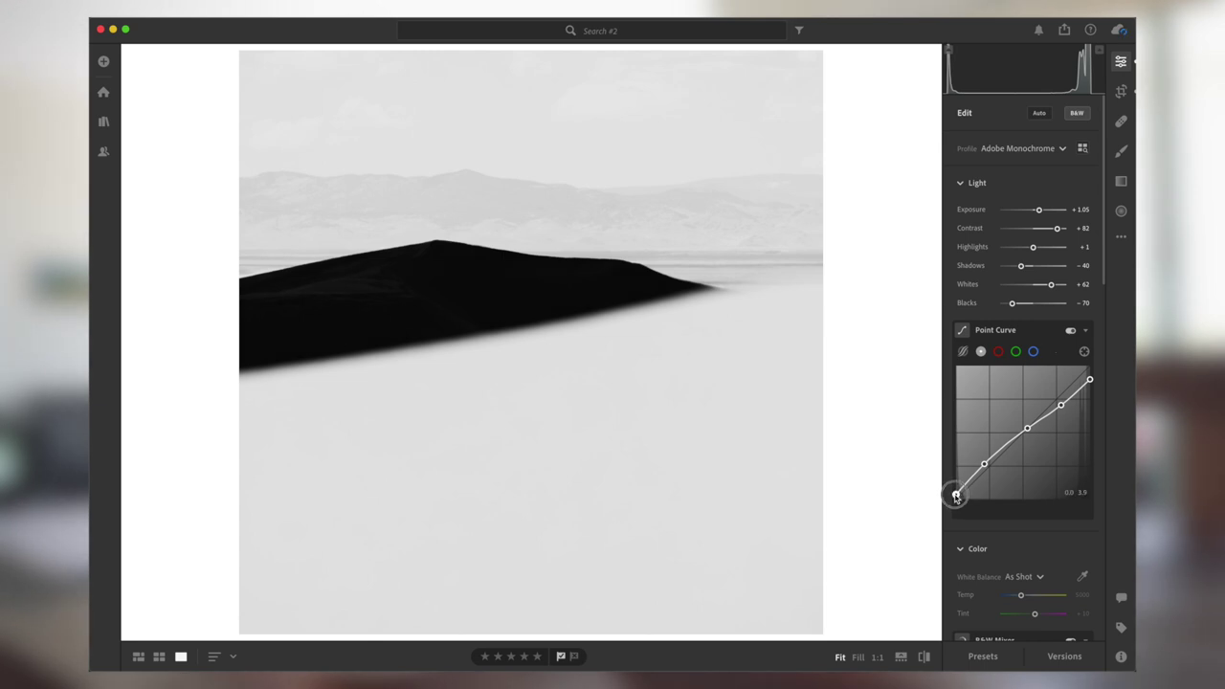
click(1021, 267)
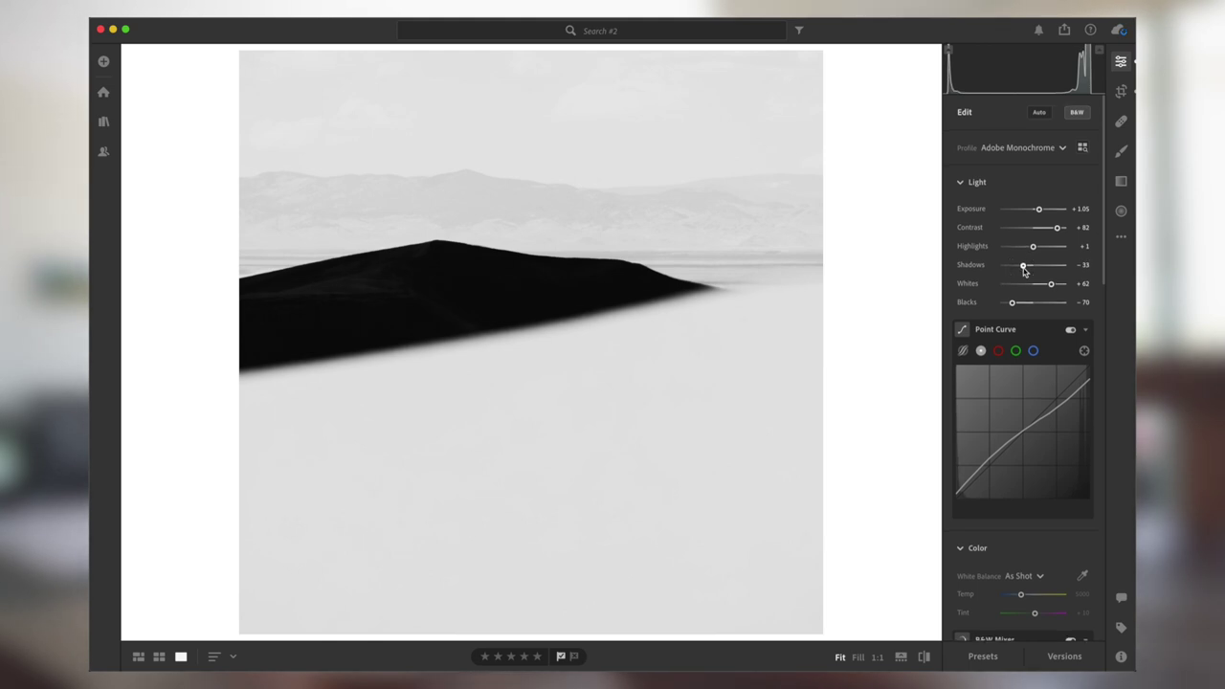
scroll(1023, 271, down, 15)
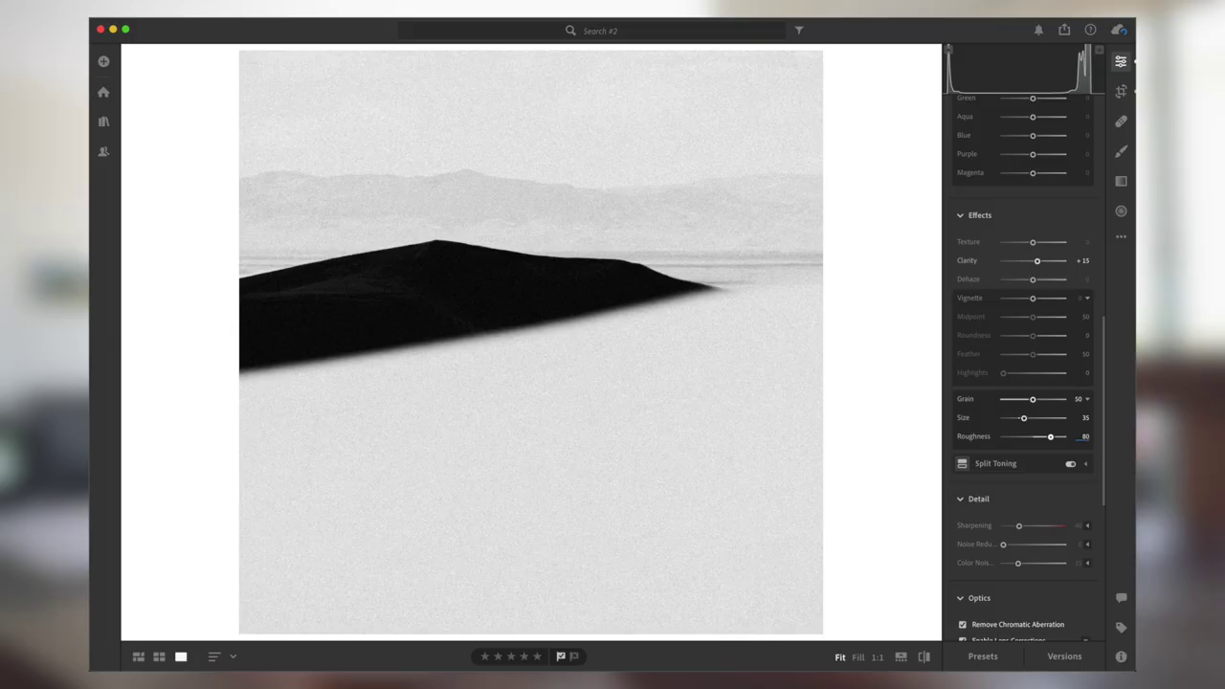
Step: Nudge Shadows from -27 up to -25 in the Light section
scroll(1086, 485, down, 2)
scroll(1086, 485, down, 5)
scroll(1086, 485, up, 15)
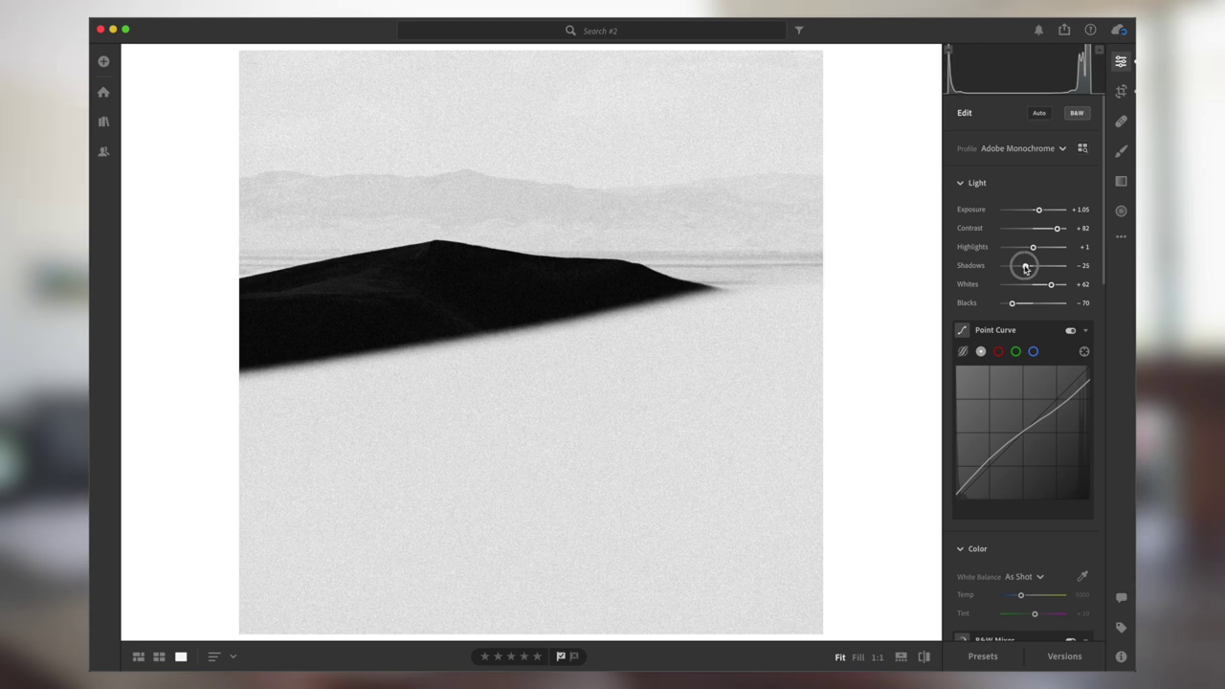
drag(1025, 268, 1026, 268)
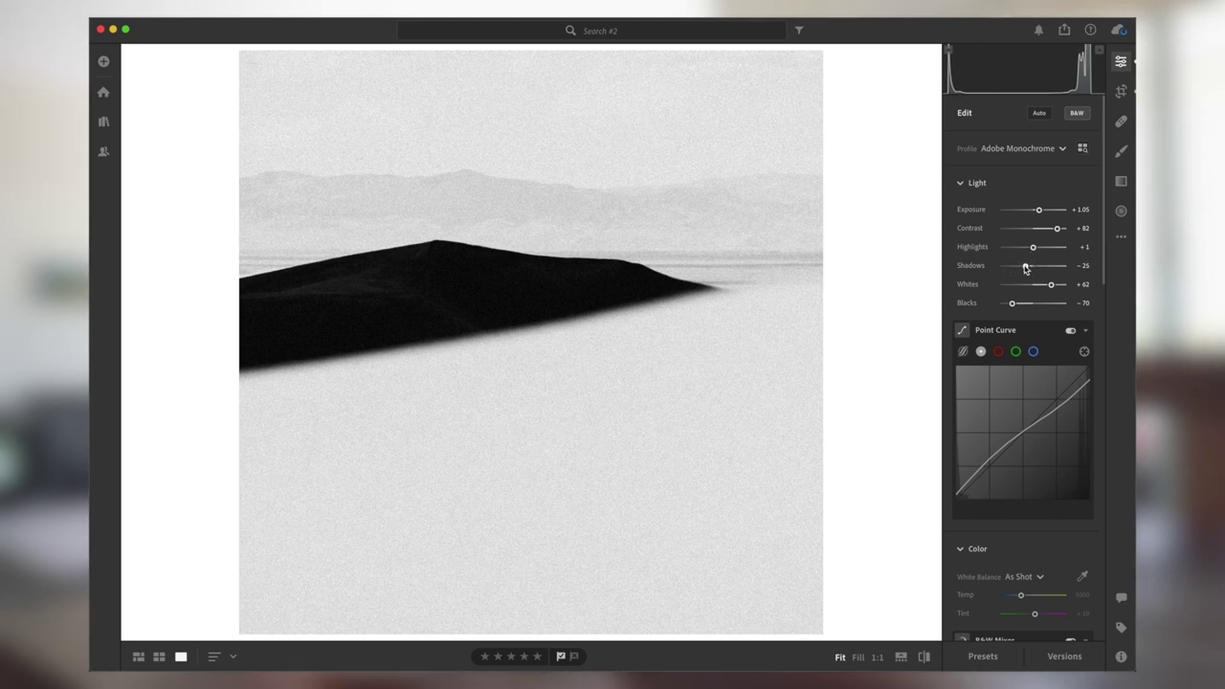